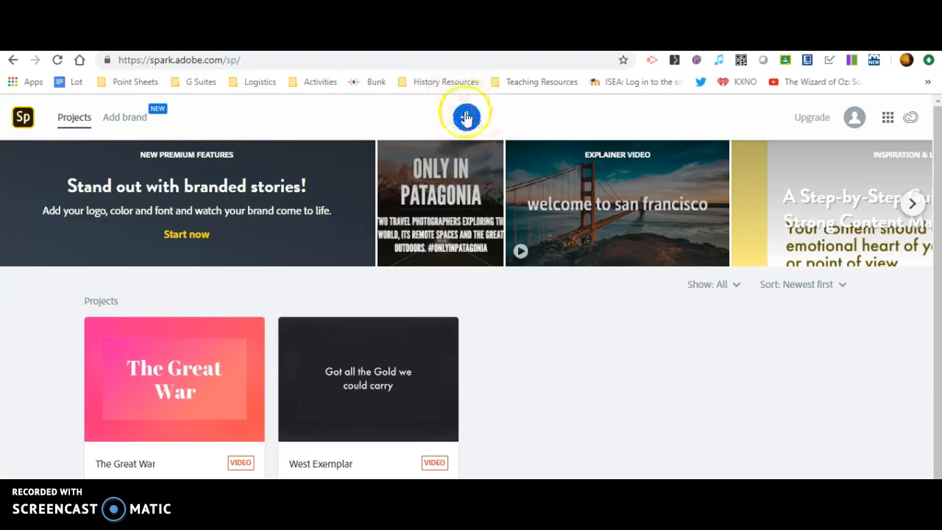
- Start a new video titled 'About' plus the subject's full name, using the Tell What Happened template
click(467, 118)
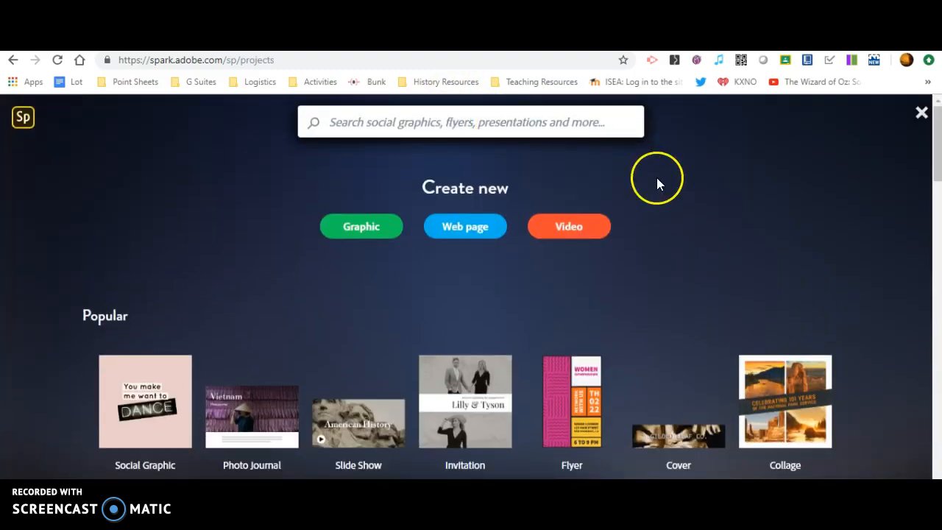
click(581, 232)
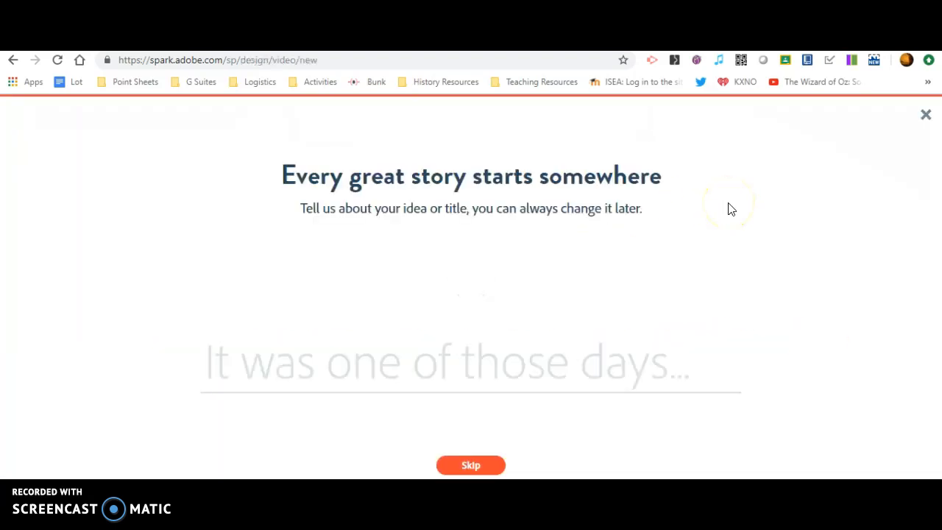
text(Ab)
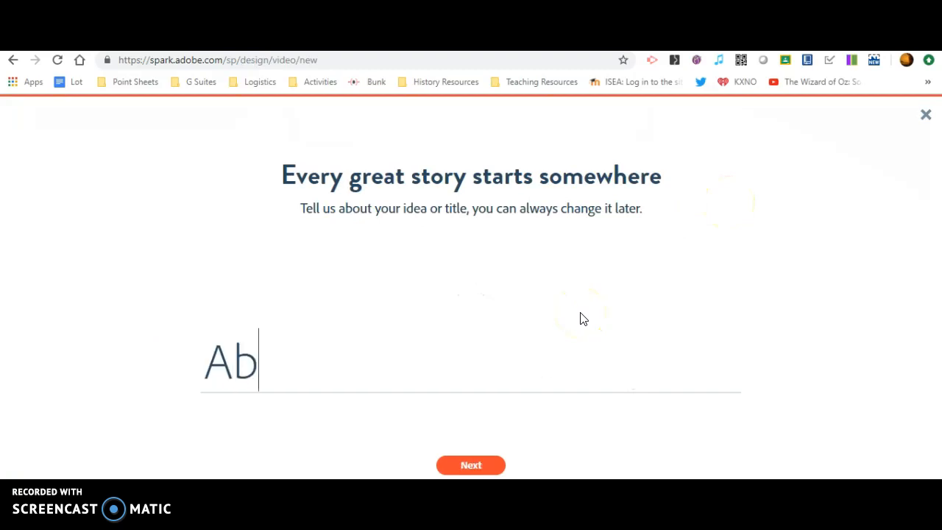
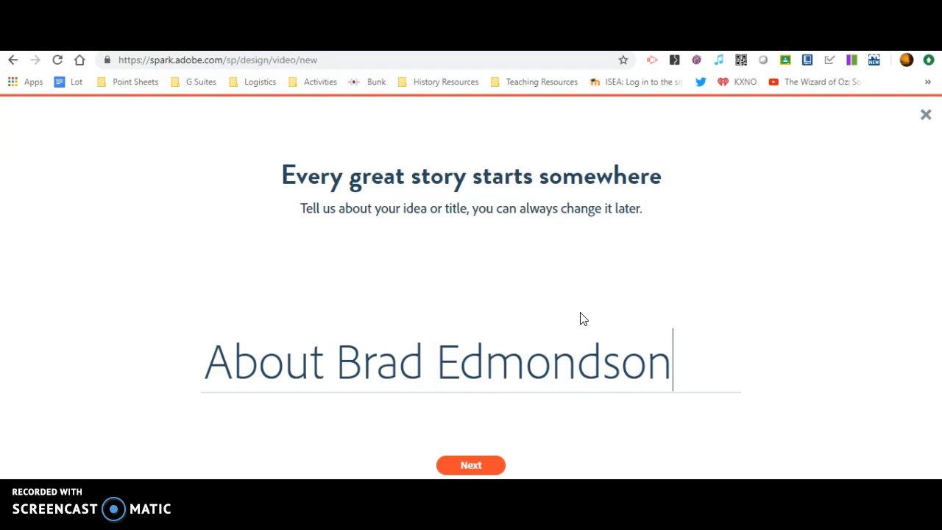
click(470, 468)
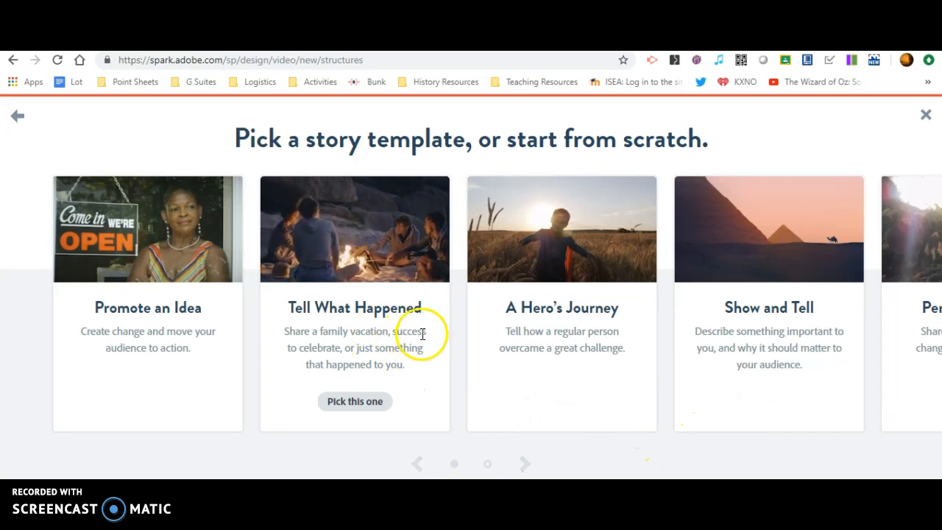
click(373, 411)
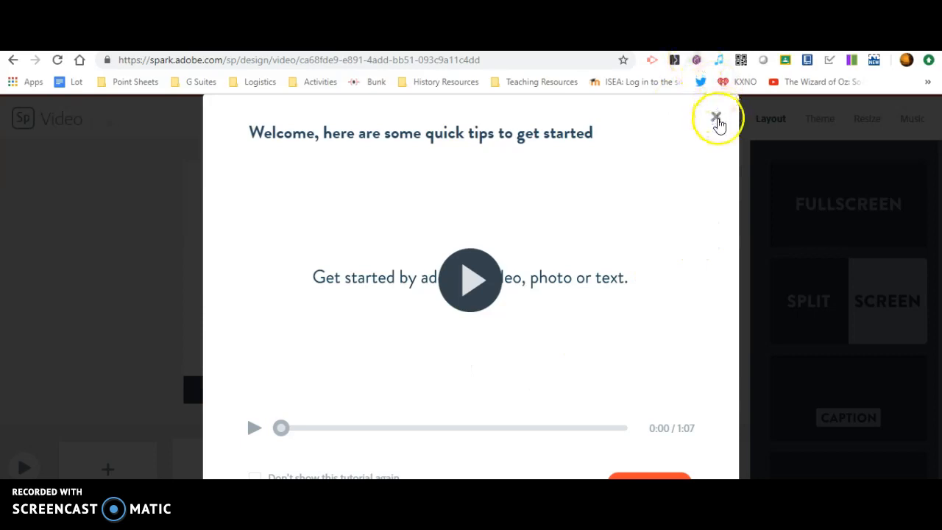
click(716, 119)
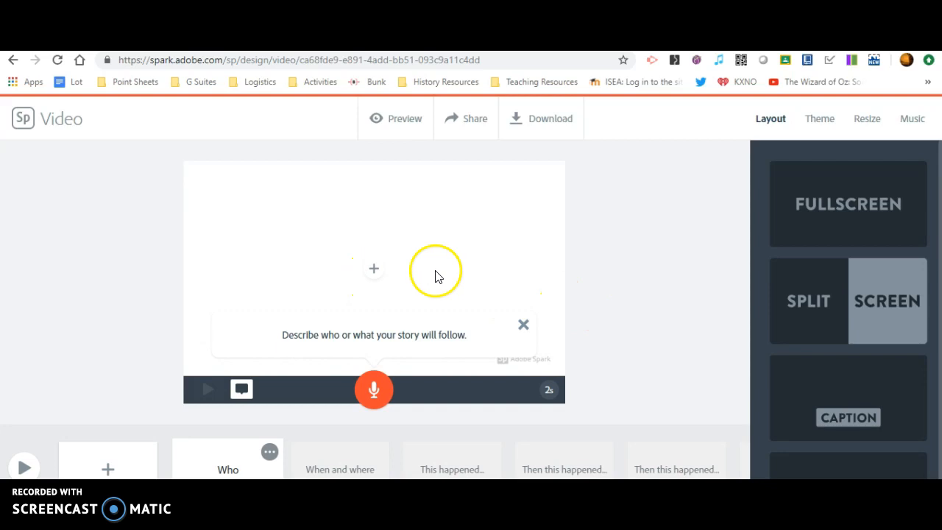
- Add a text box to the first slide containing the video title
click(373, 278)
click(342, 231)
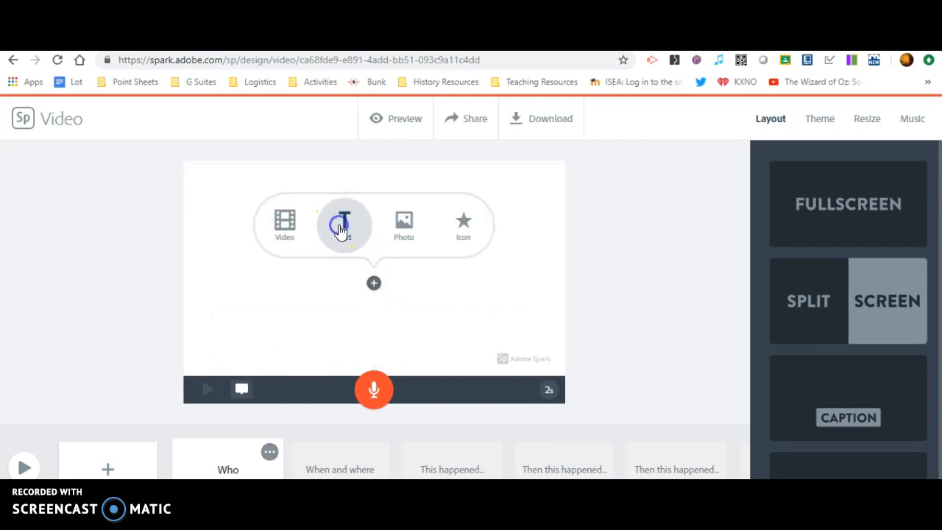
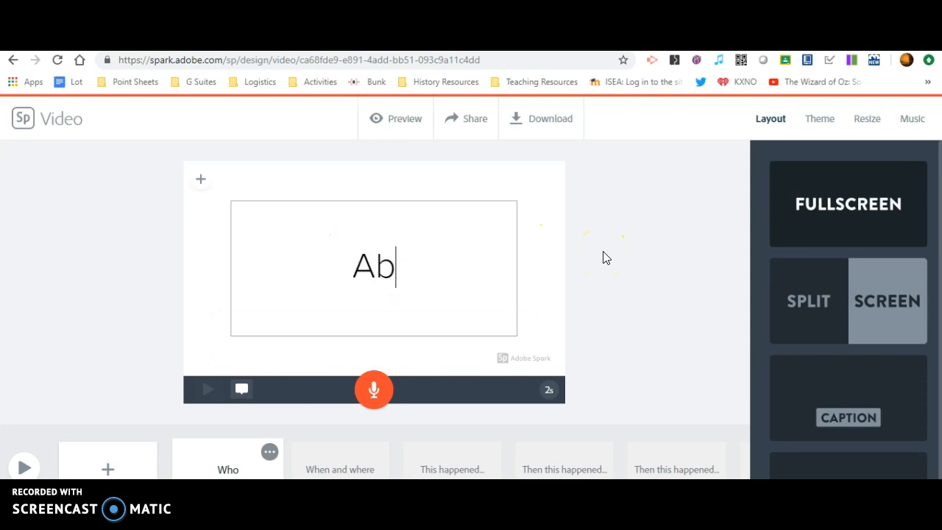
click(583, 326)
- Lengthen the title slide's duration to 6 seconds
click(555, 388)
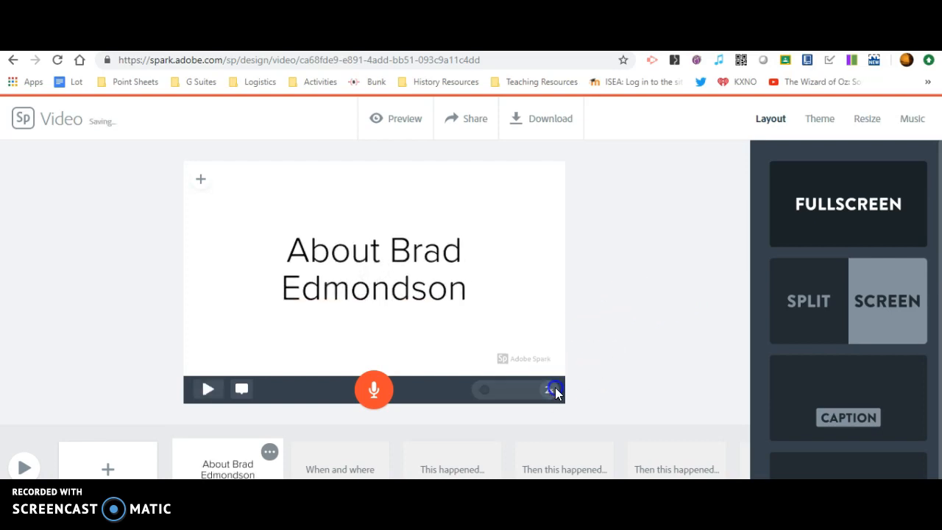
drag(485, 389, 499, 395)
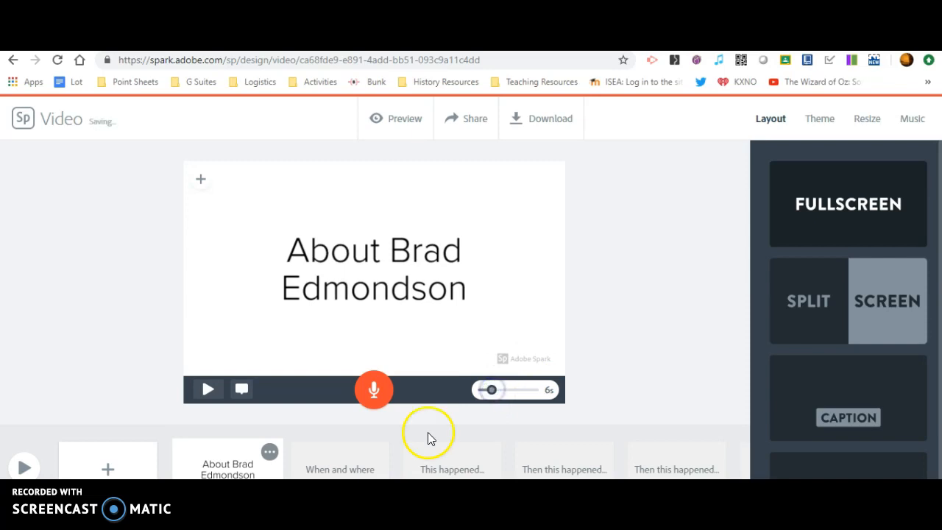
click(654, 409)
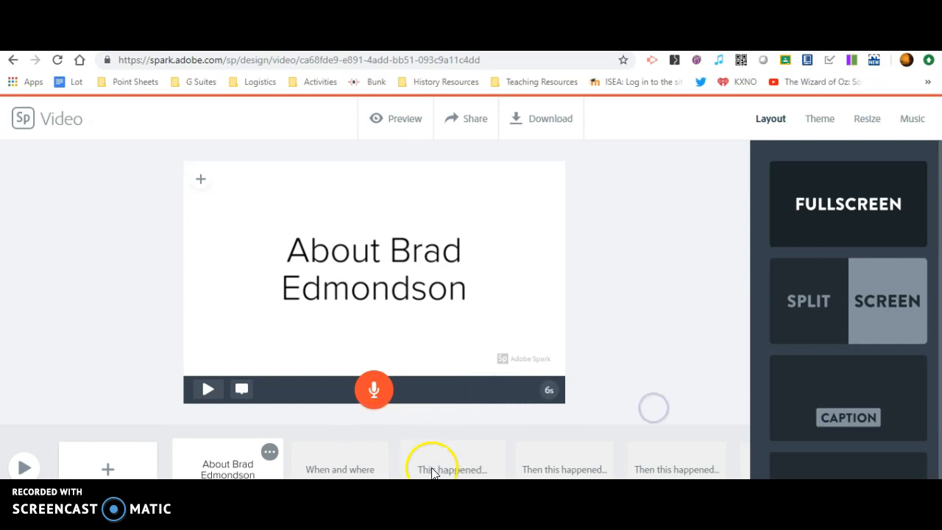
click(364, 455)
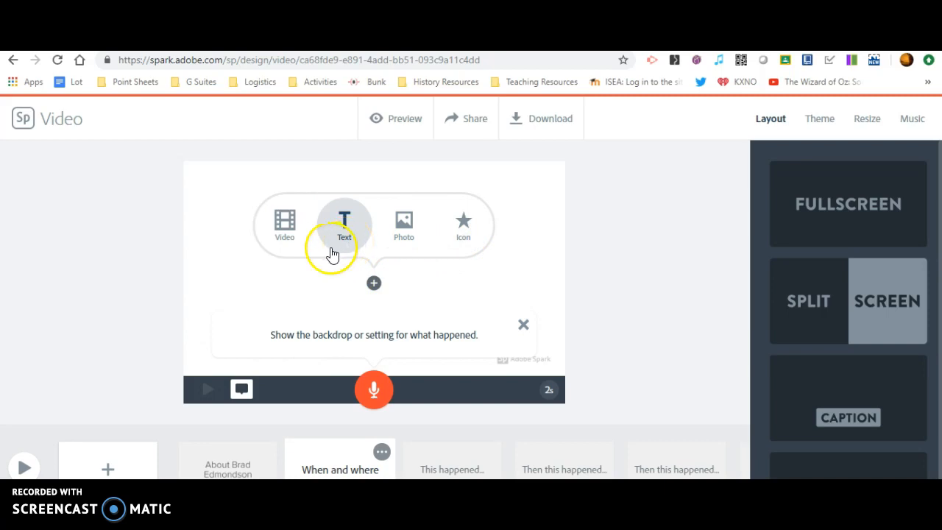
- Upload the black-and-white mountain photo onto the When and where slide
click(406, 227)
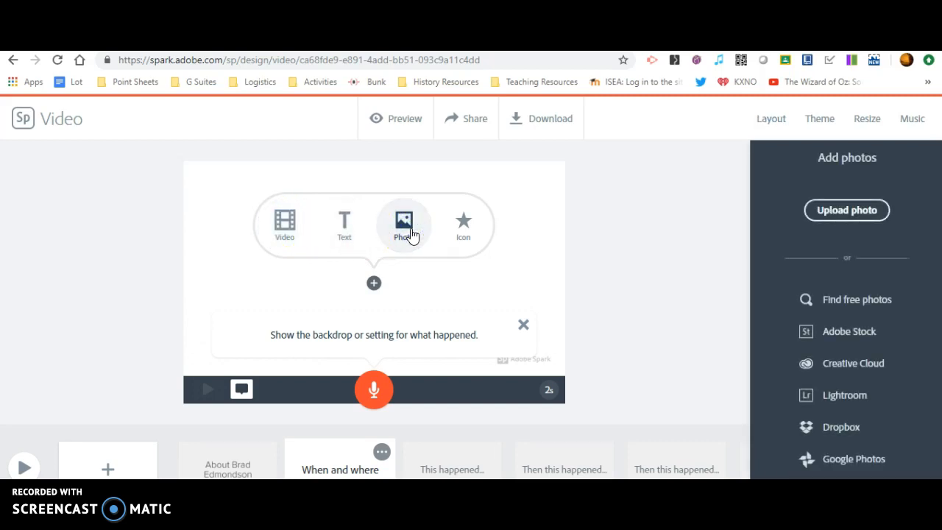
click(849, 211)
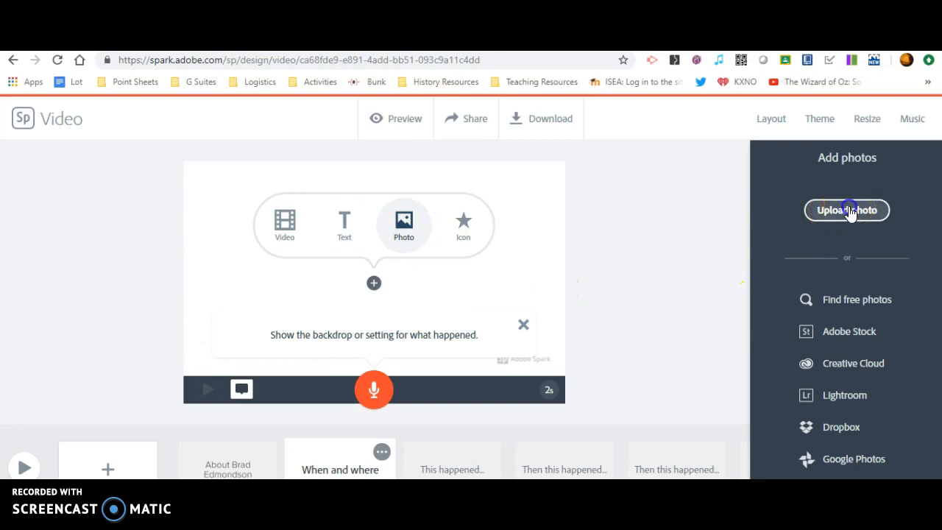
drag(460, 137, 460, 175)
click(407, 190)
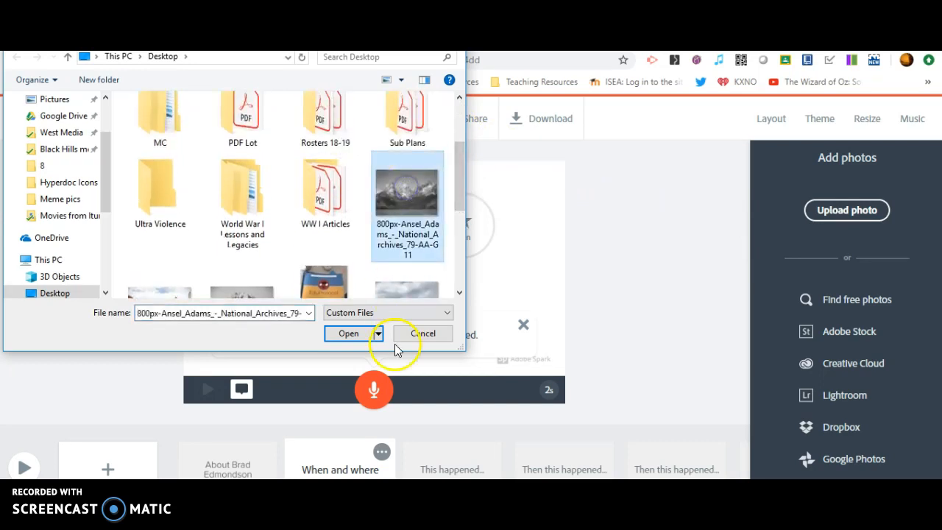
click(353, 333)
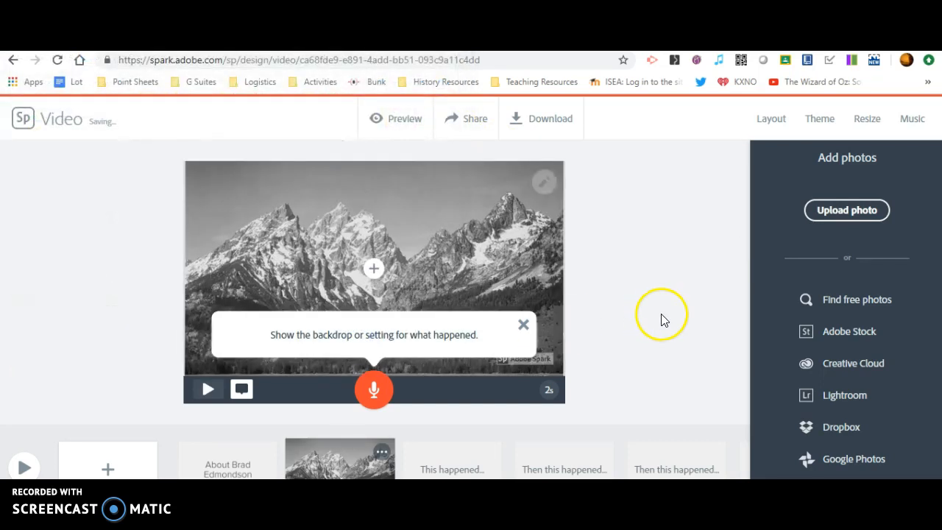
- Lengthen the mountain slide's duration to 10 seconds
click(550, 392)
drag(483, 392, 500, 391)
click(623, 389)
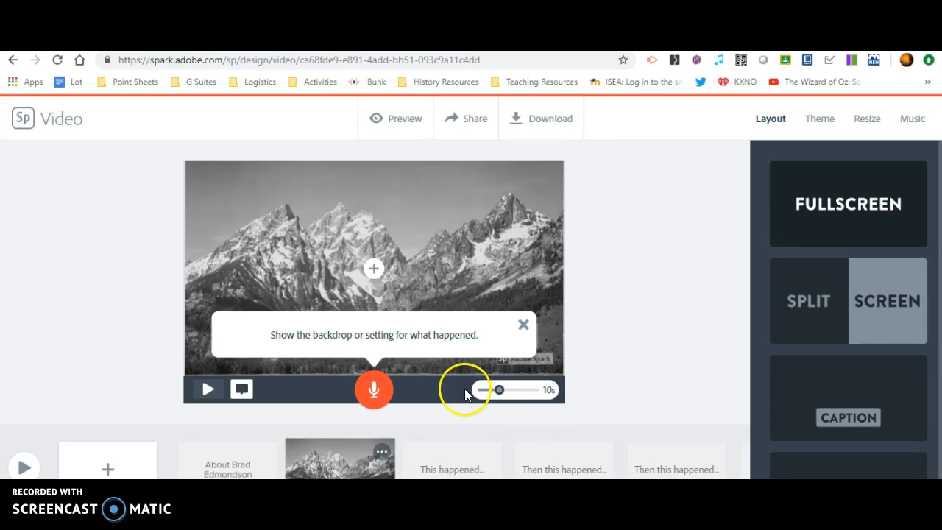
- Record an 11-second voice narration on the mountain slide and play it back to check
click(373, 392)
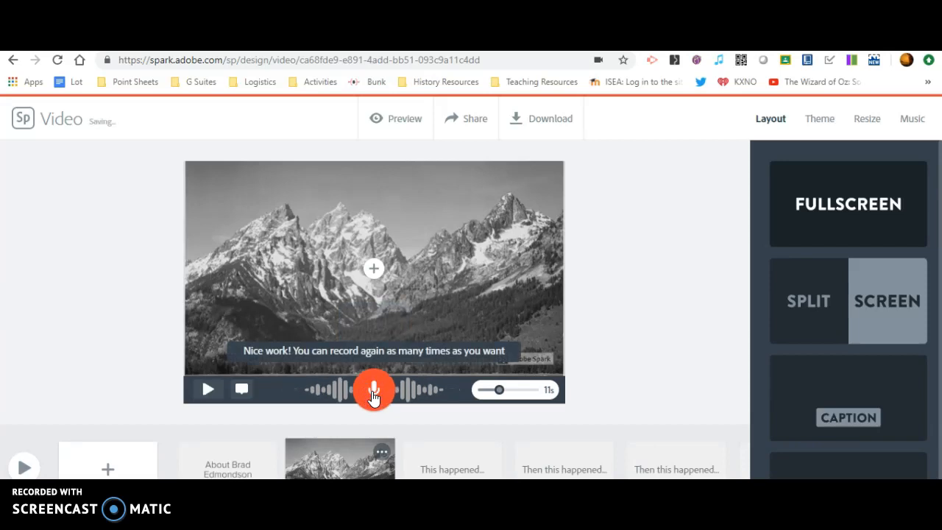
click(208, 390)
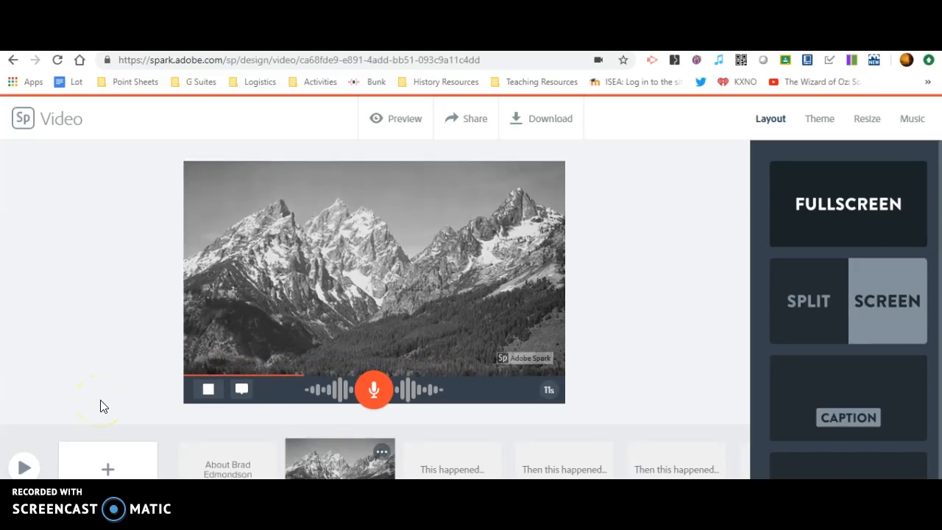
click(206, 388)
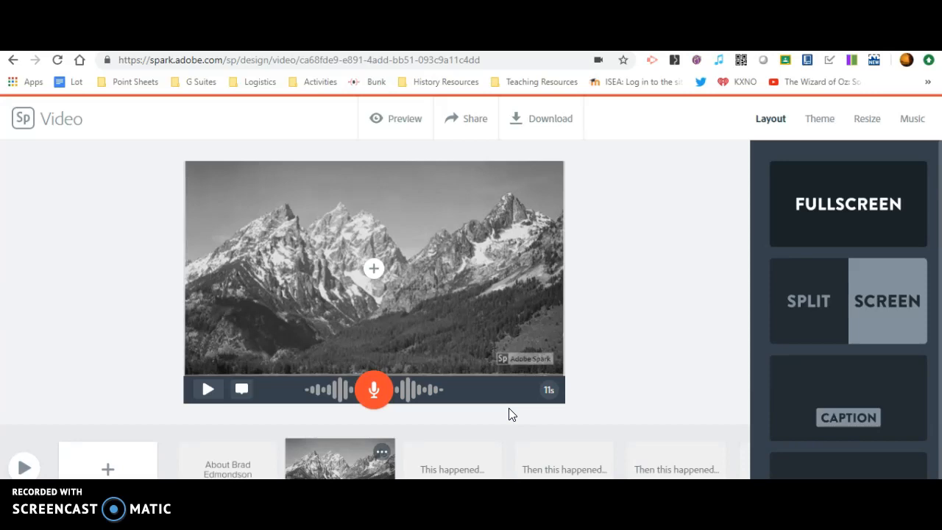
click(435, 459)
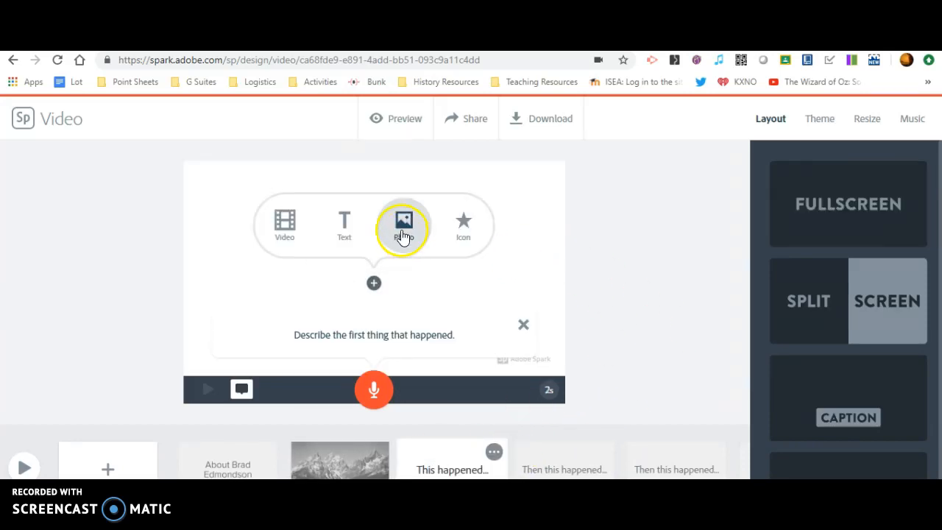
- Upload the Eduprotocal image file onto the empty third slide
click(403, 224)
click(830, 212)
drag(458, 141, 450, 258)
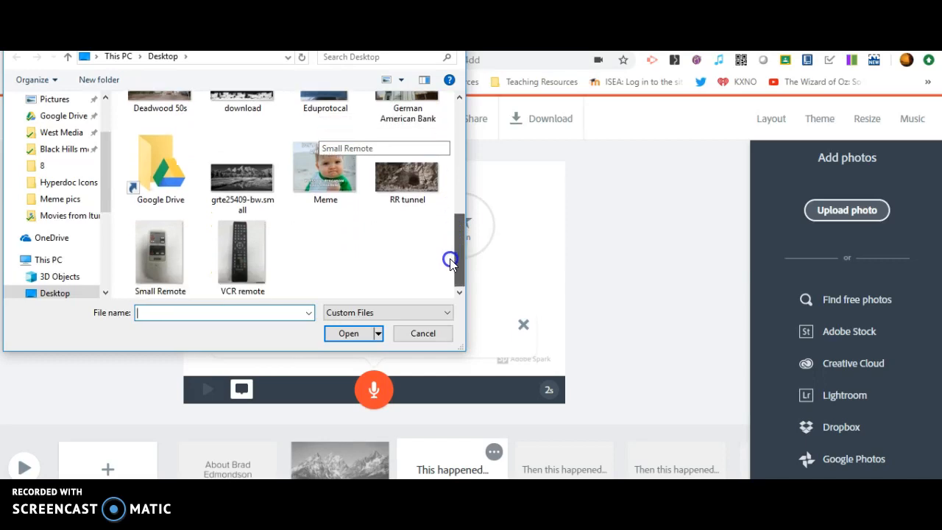
drag(450, 258, 447, 225)
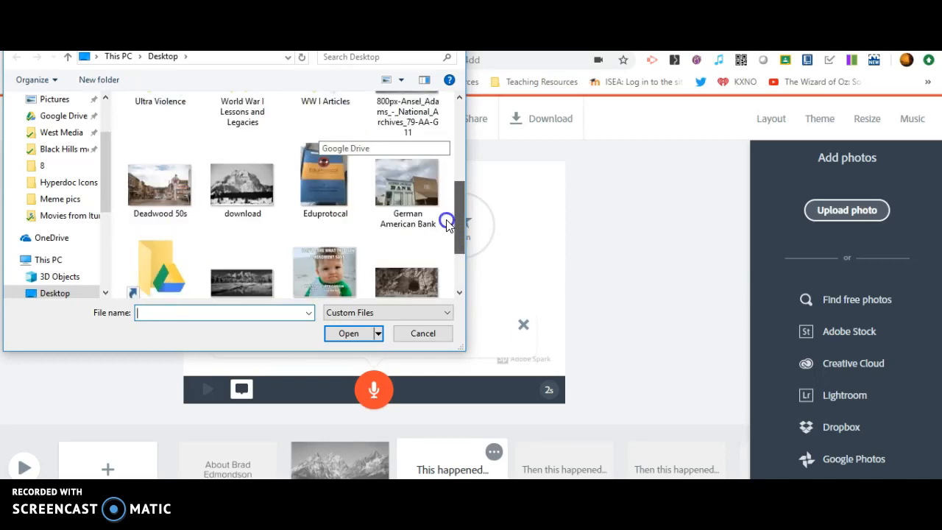
click(324, 180)
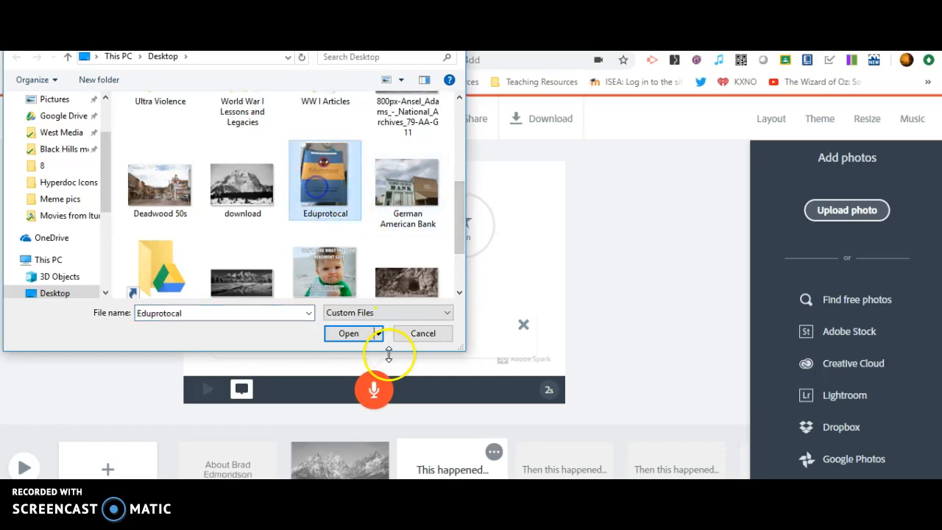
click(345, 336)
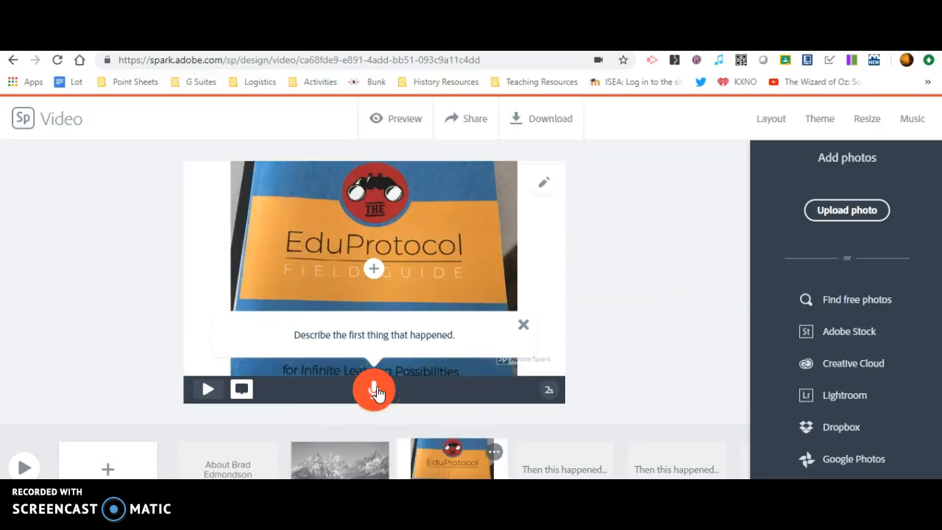
- Record a 9-second narration for the EduProtocol slide and play it back briefly
drag(376, 391, 376, 391)
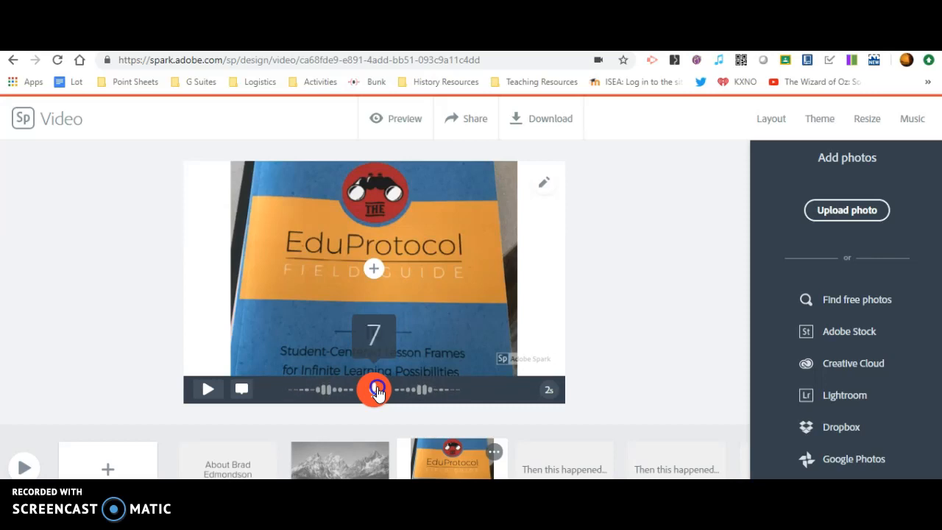
drag(377, 392, 377, 393)
click(209, 390)
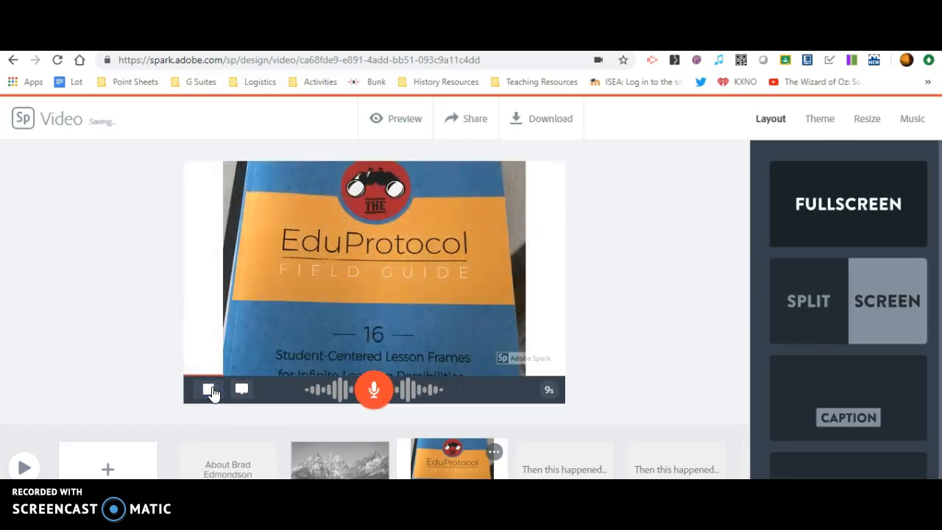
click(209, 389)
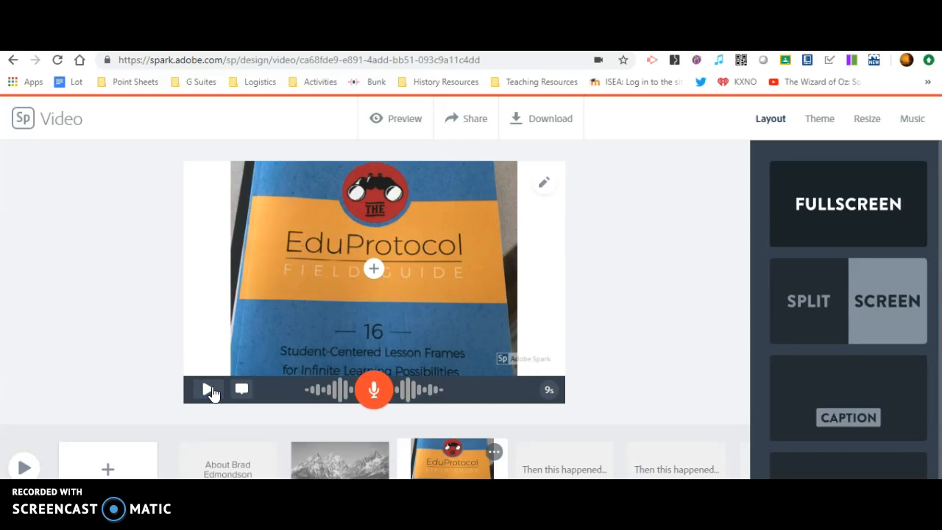
click(406, 121)
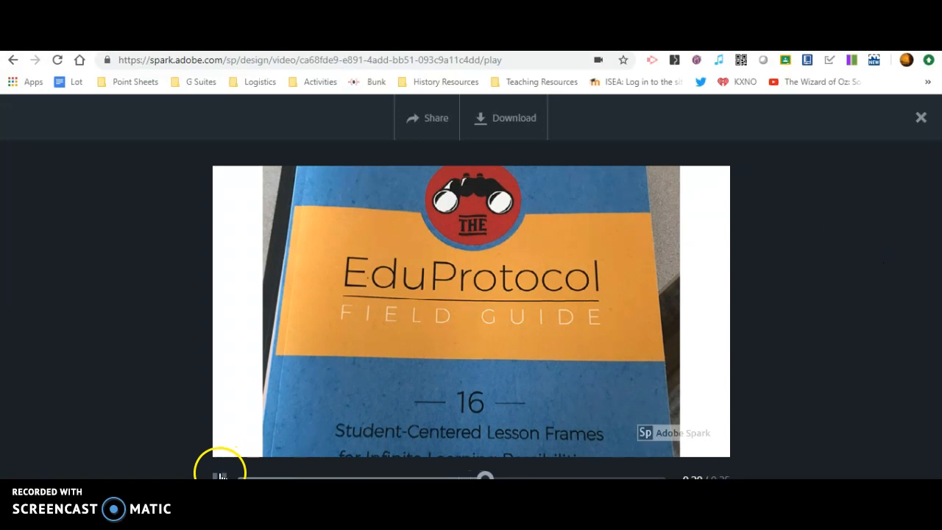
click(920, 118)
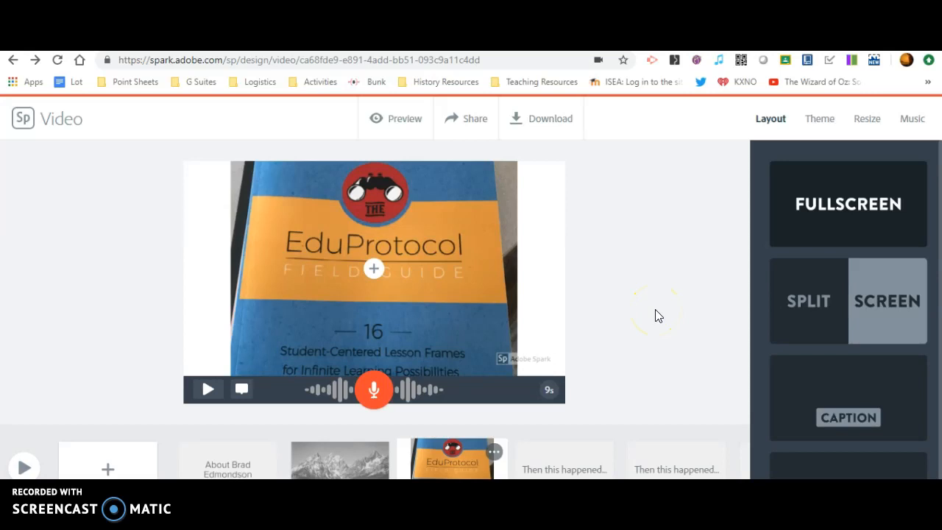
- Open the Share publish dialog and view the category list without picking a category
click(466, 119)
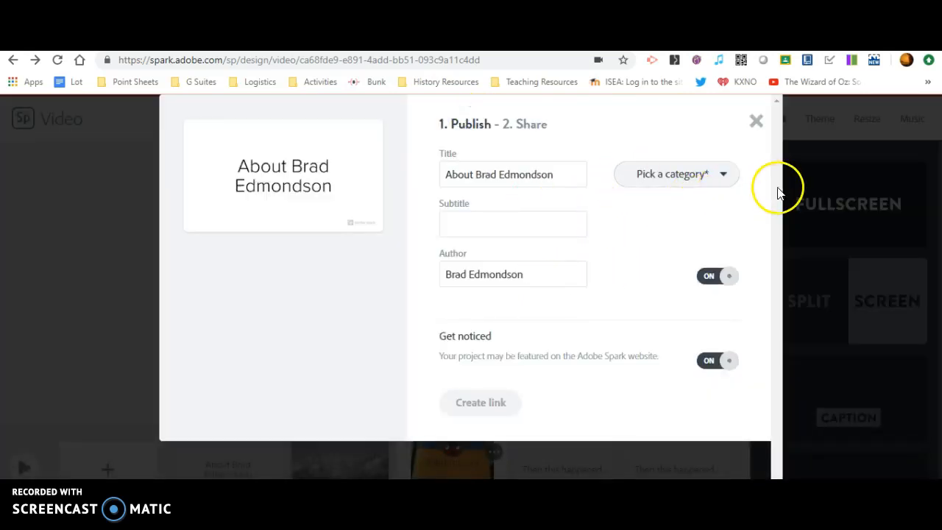
click(728, 173)
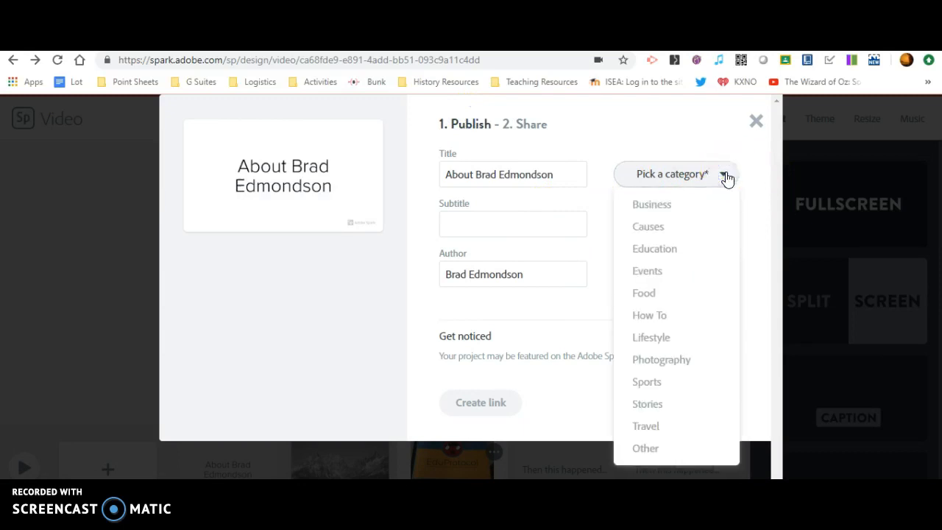
click(725, 175)
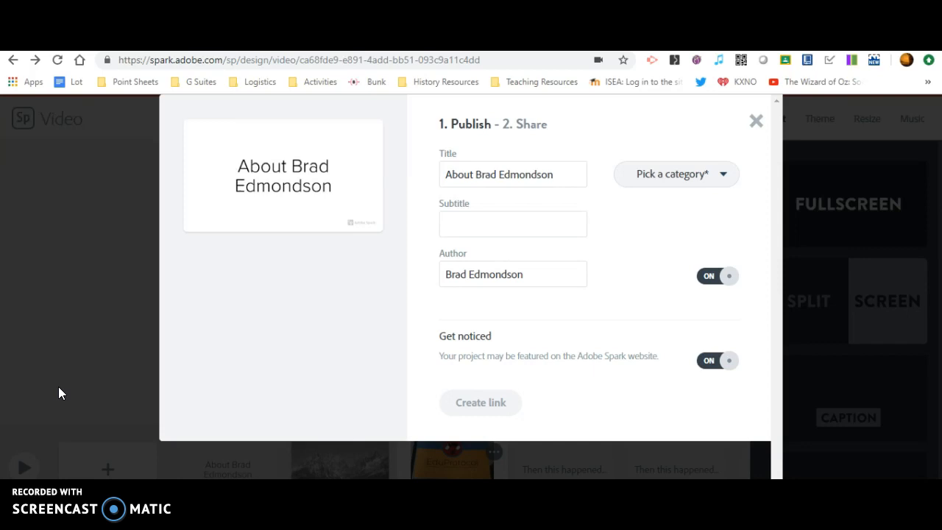
click(39, 469)
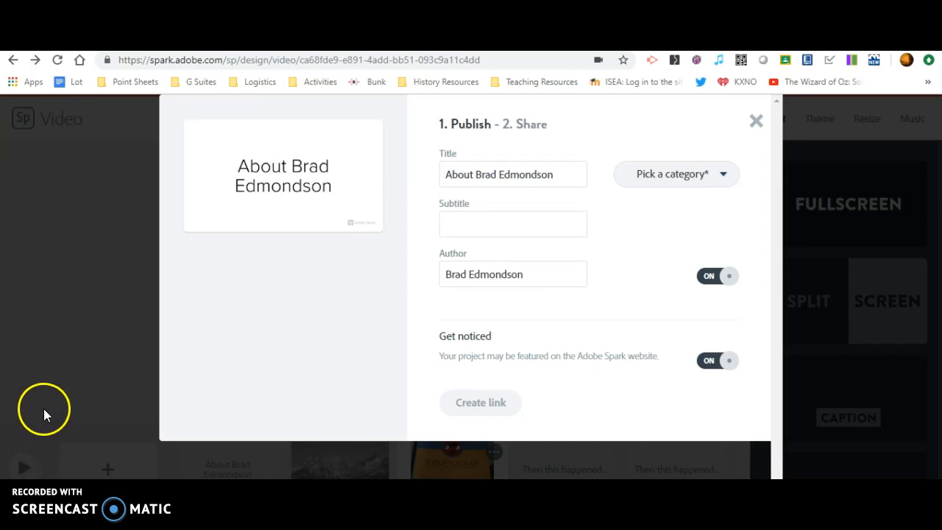